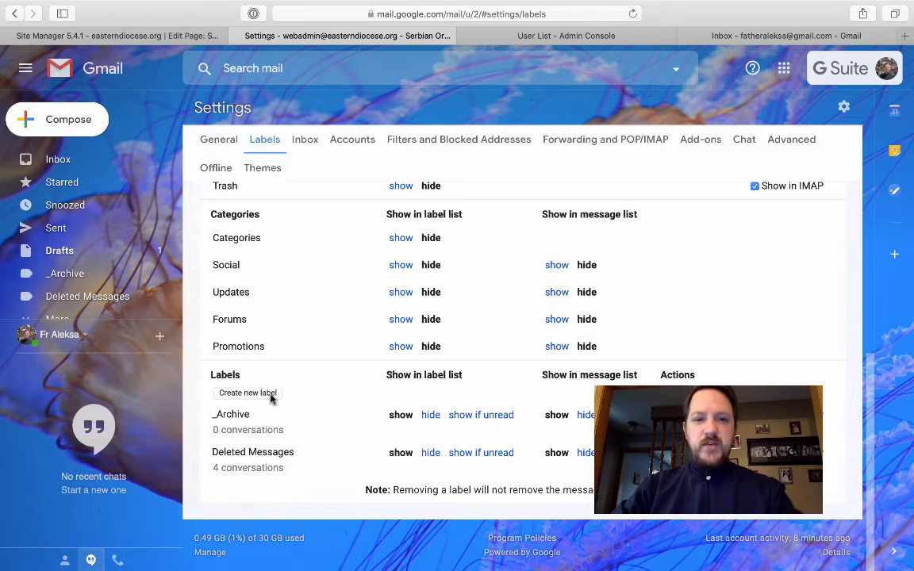
- Create a new top-level label named "bookstore"
left_click(271, 396)
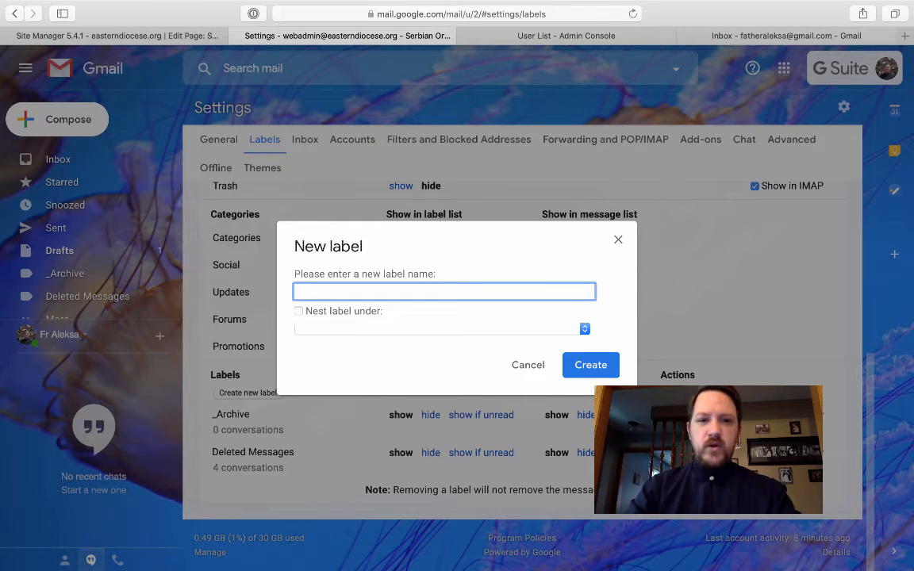
type("bookstore")
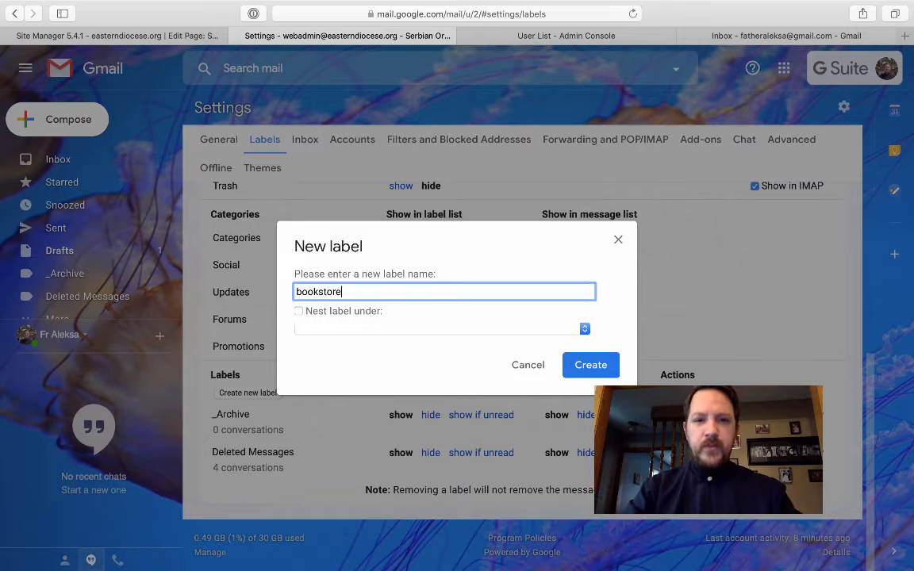
left_click(362, 330)
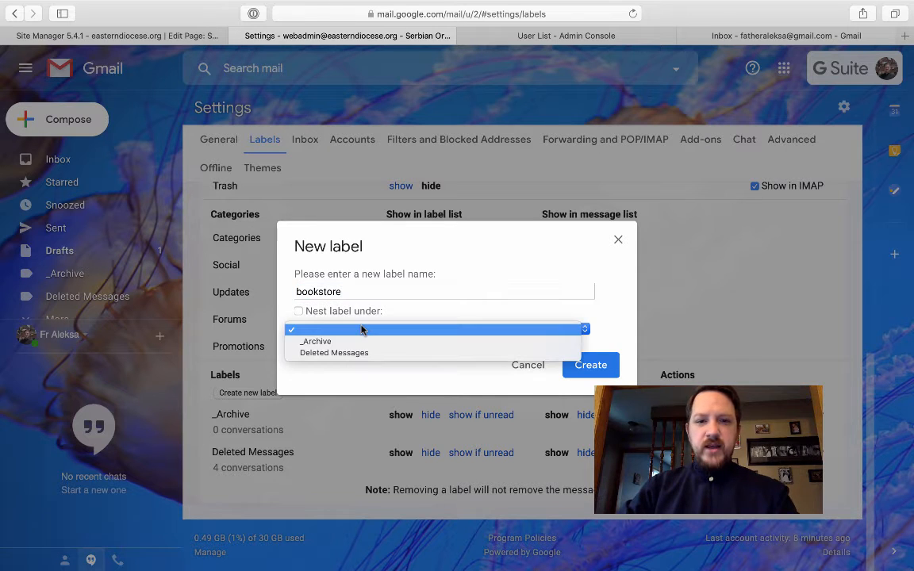
left_click(375, 309)
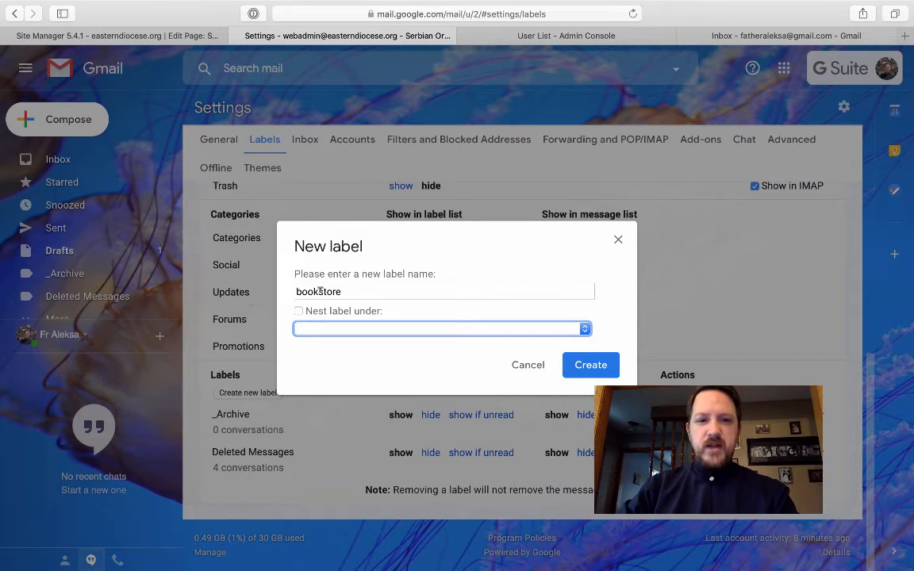
left_click(353, 292)
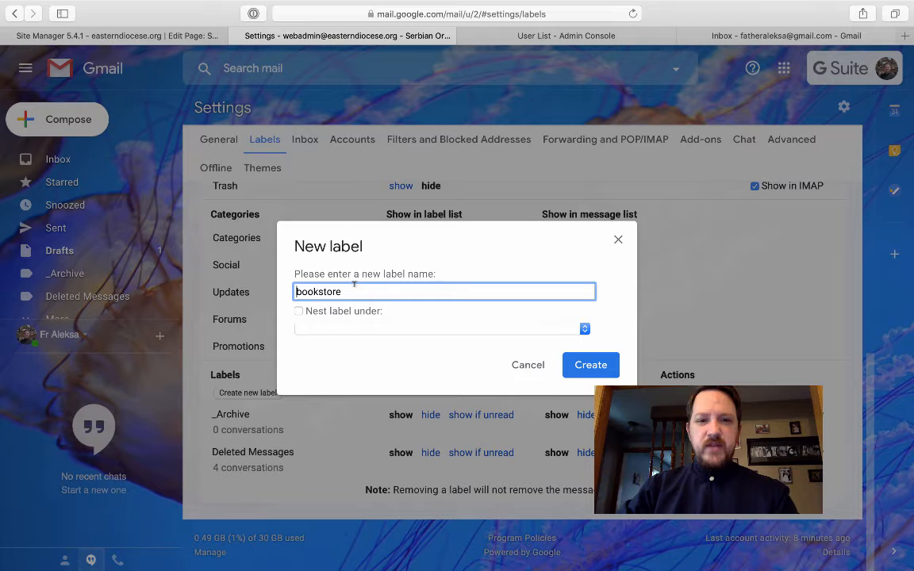
left_click(589, 366)
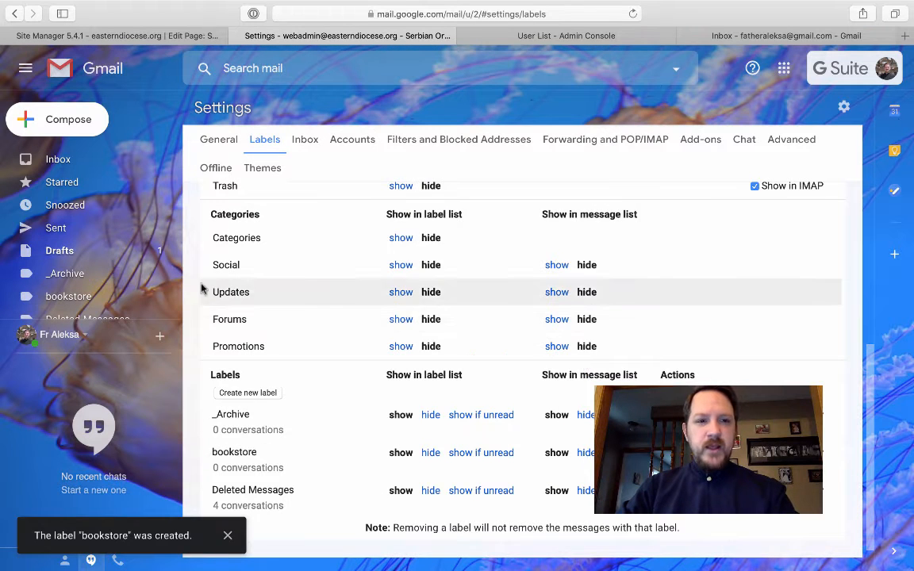
- Save the changes at the end of the General settings and return to the inbox
scroll(457, 416, "down", 1)
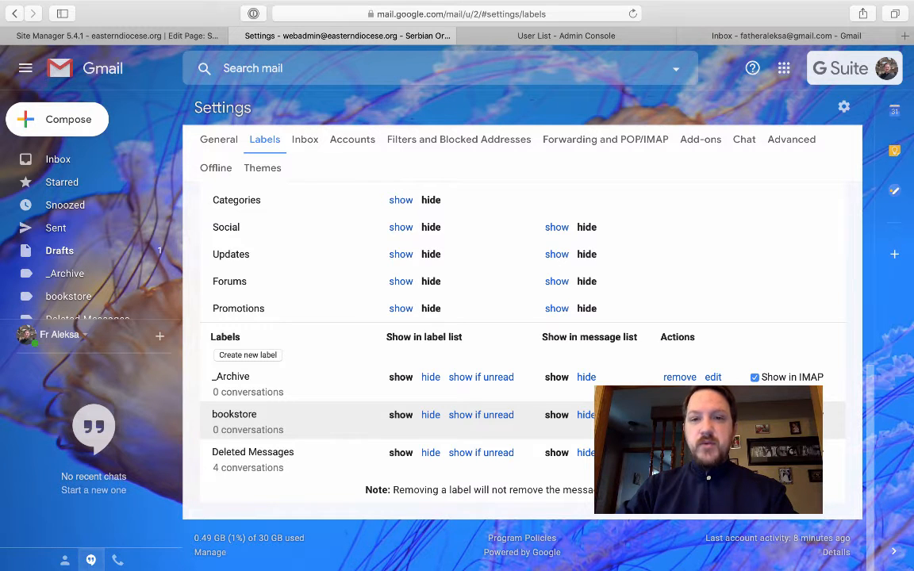
scroll(476, 357, "up", 10)
left_click(226, 142)
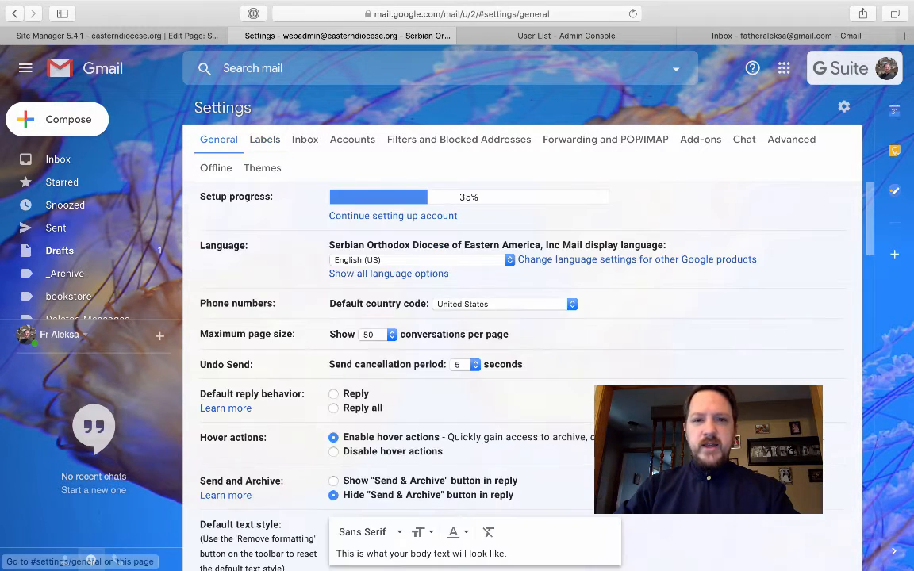
scroll(522, 349, "down", 15)
left_click(497, 493)
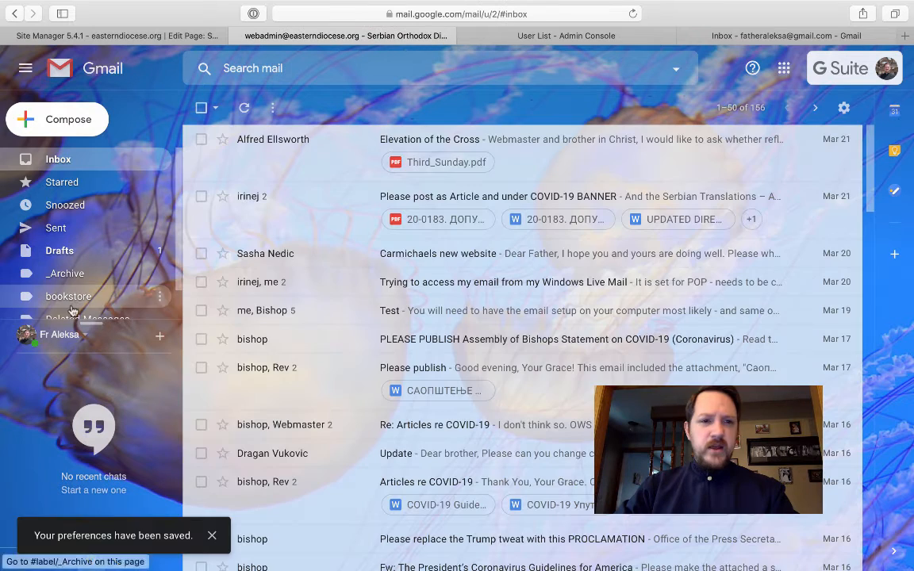
- View the bookstore label, return to the inbox and move the "Carmichaels new website" email to bookstore
left_click(71, 298)
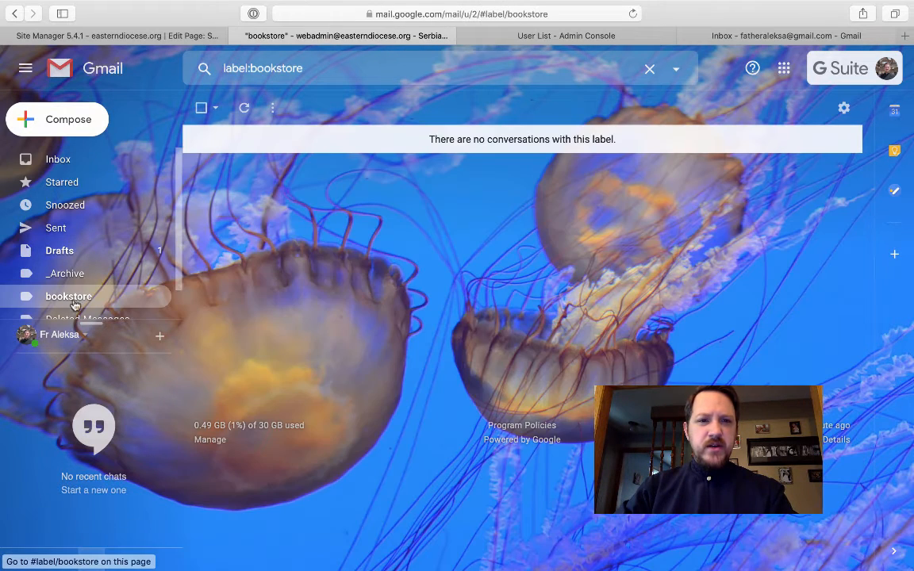
left_click(70, 159)
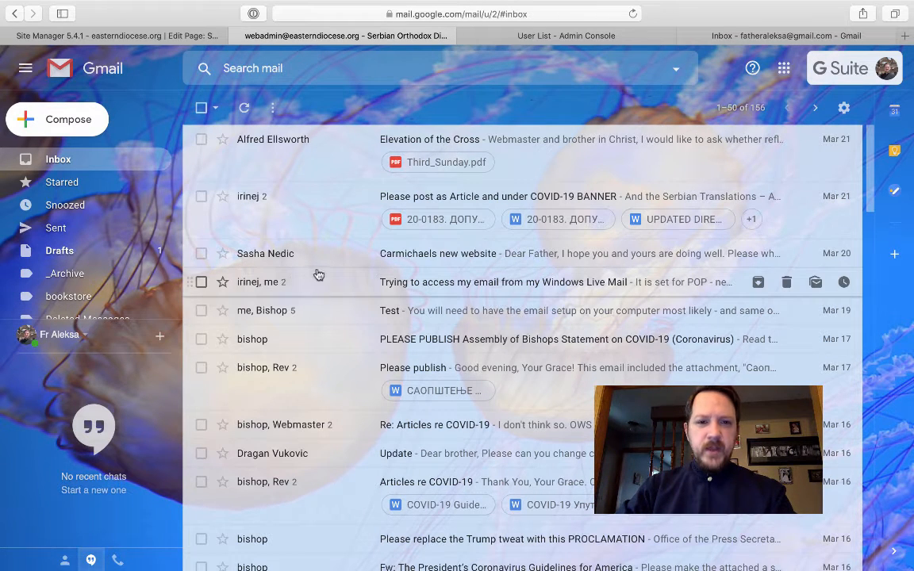
left_click_drag(348, 254, 94, 302)
- Move the "Carmichaels new website" email from bookstore back to the inbox and remove its bookstore label
left_click(94, 302)
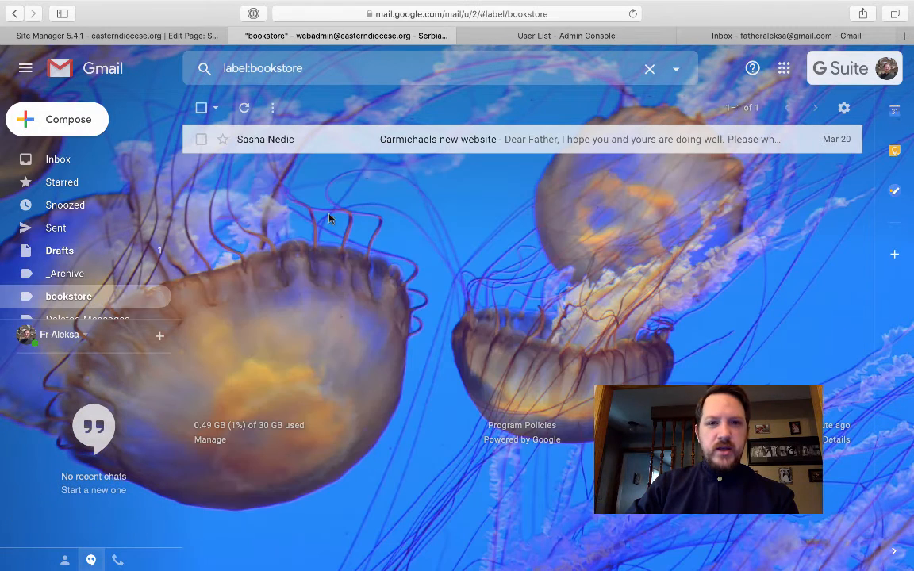
left_click_drag(364, 139, 91, 159)
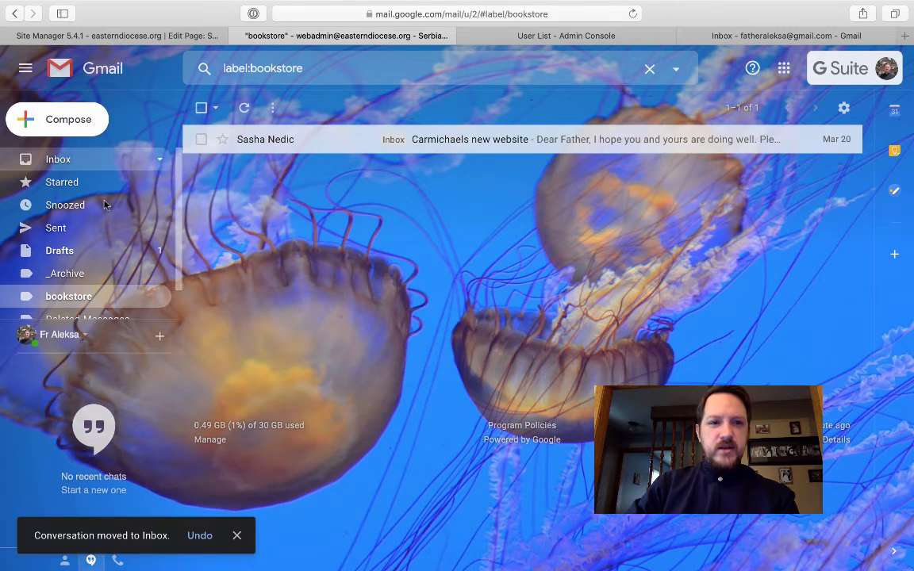
left_click(326, 140)
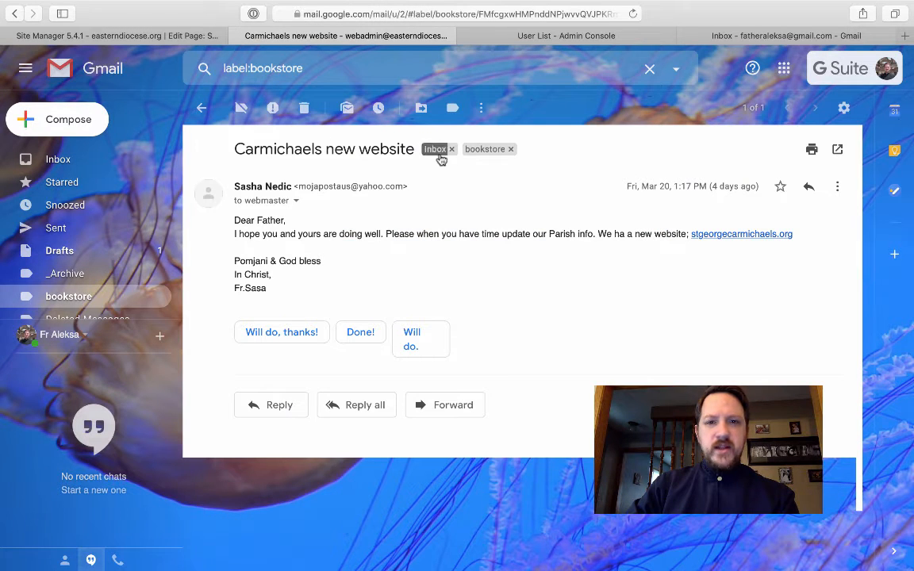
left_click(511, 151)
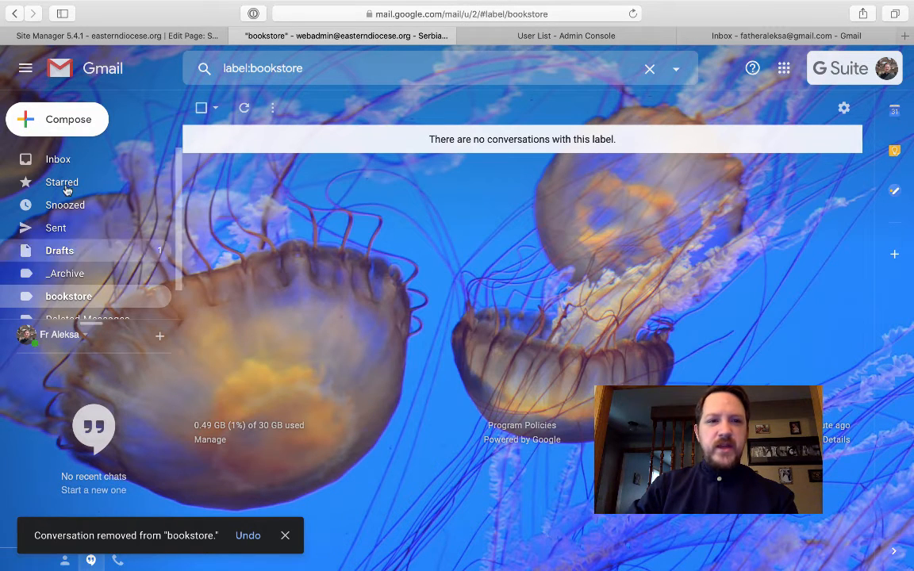
- Look over the Move to and Label as options for the "Carmichaels new website" email in the inbox
left_click(60, 158)
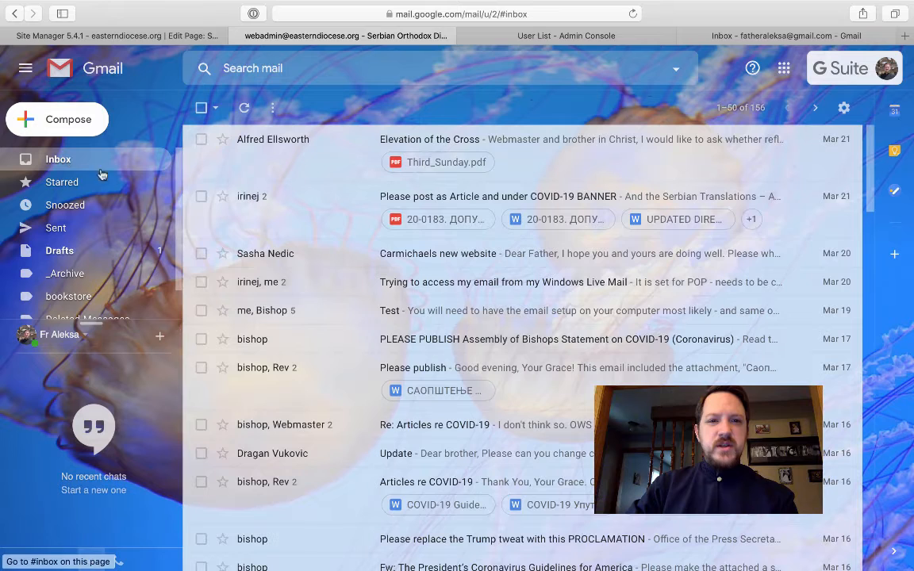
right_click(349, 263)
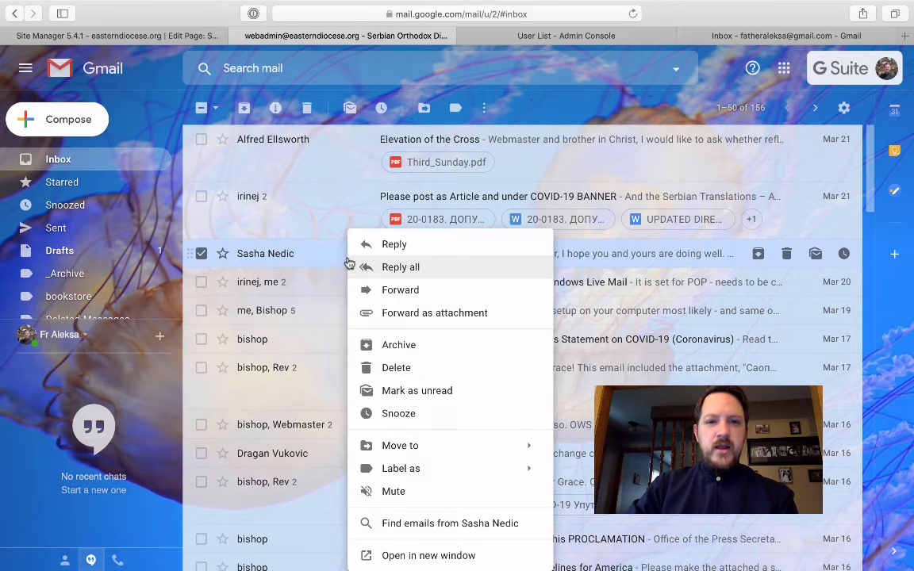
mouse_move(427, 453)
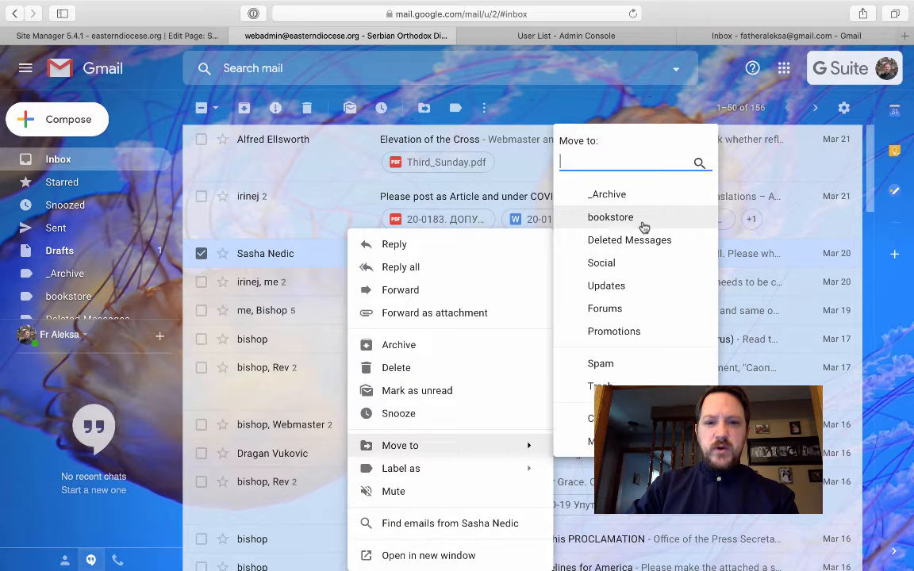
mouse_move(431, 472)
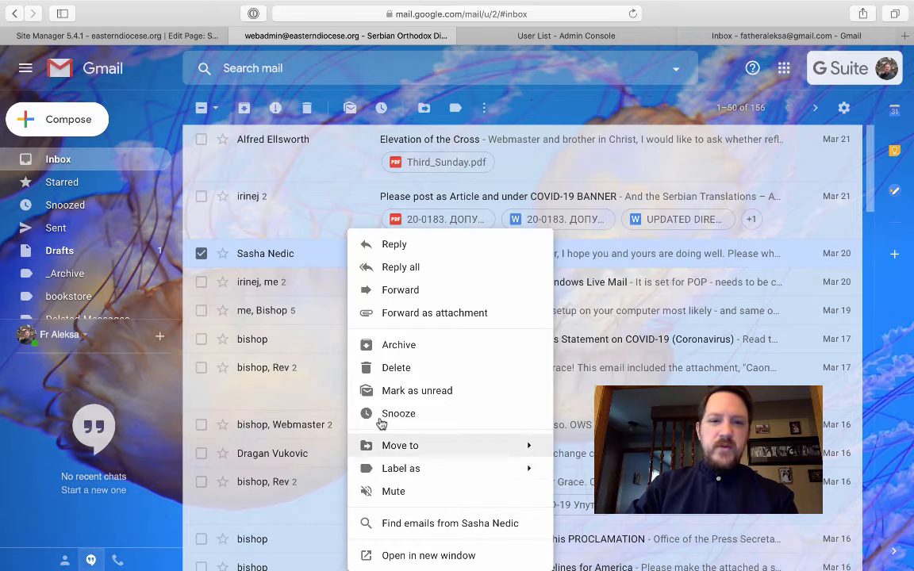
left_click(304, 257)
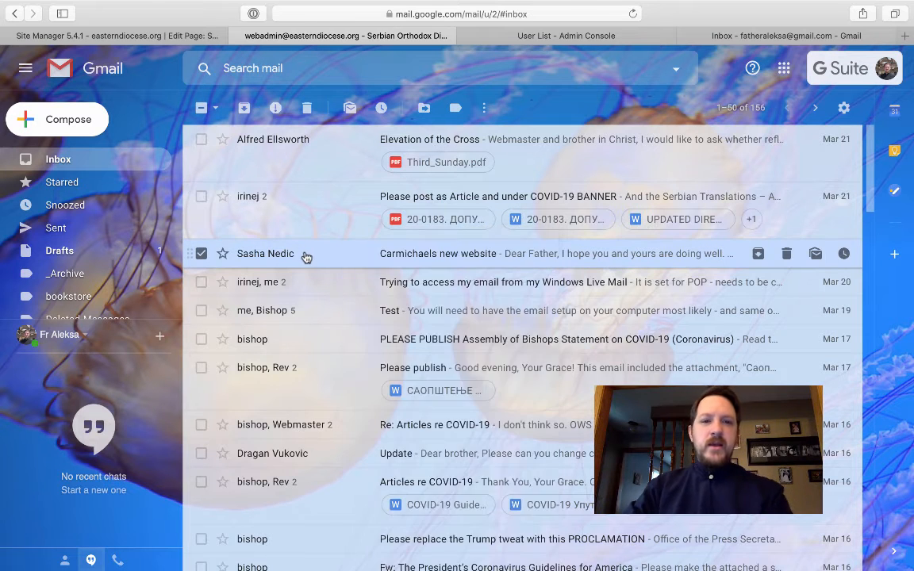
left_click(304, 256)
left_click(71, 154)
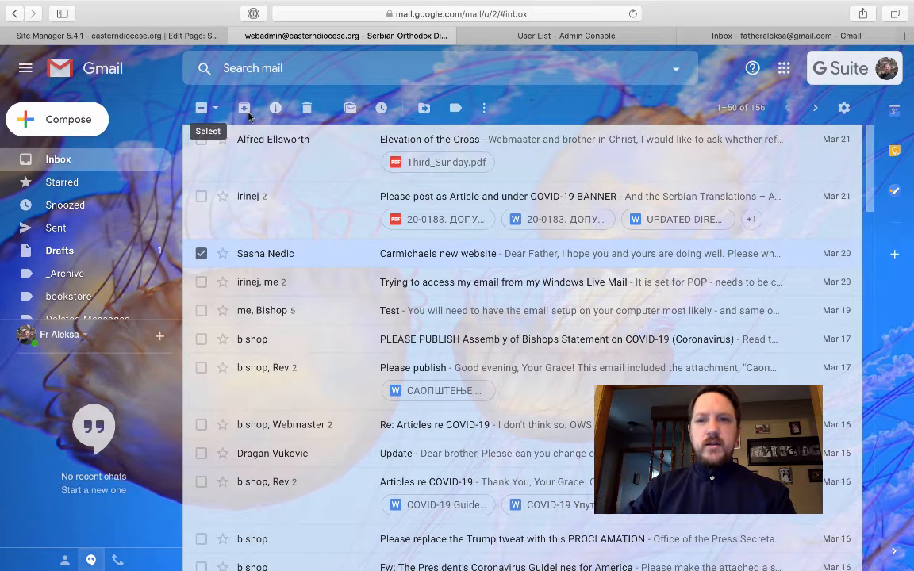
- Start a new mail filter in the settings for messages that have the word "bookstore" and continue to its actions
left_click(843, 107)
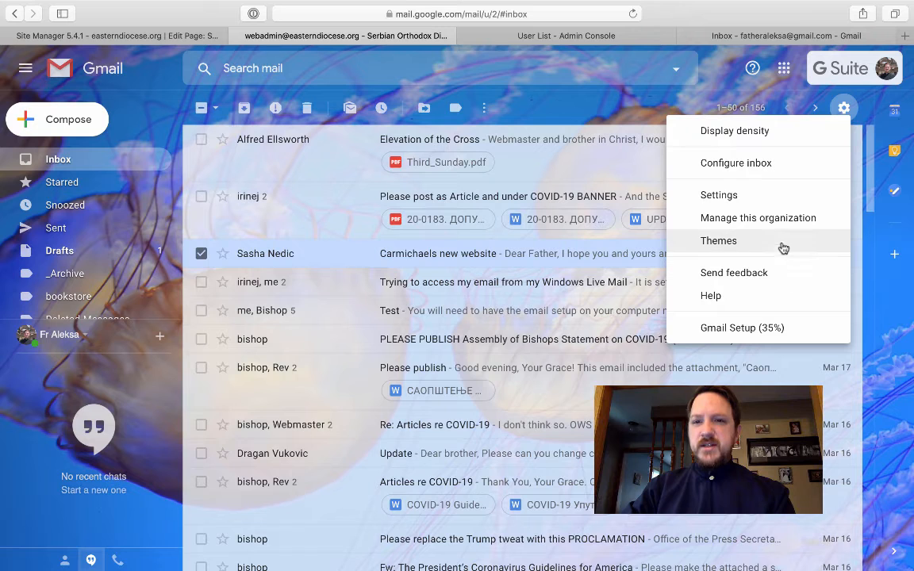
left_click(773, 196)
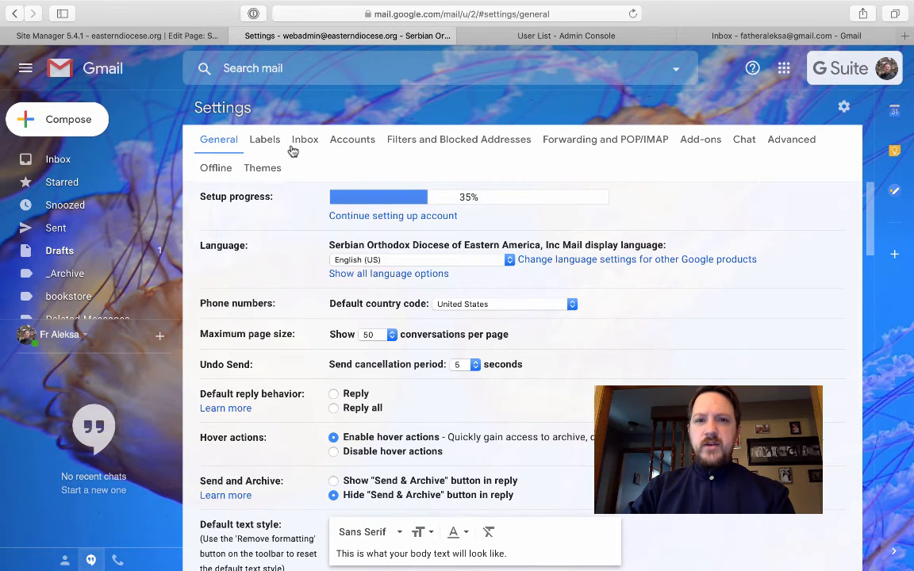
left_click(436, 137)
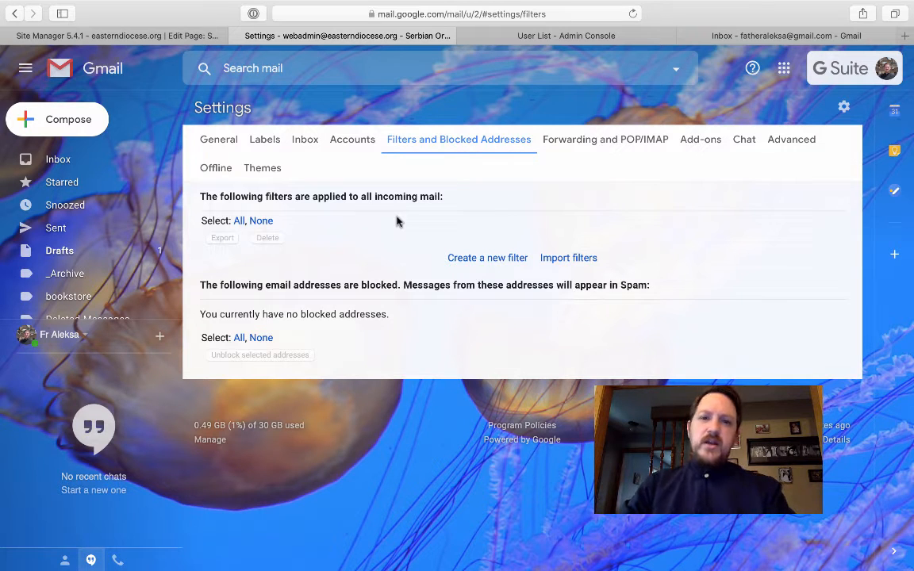
left_click(479, 260)
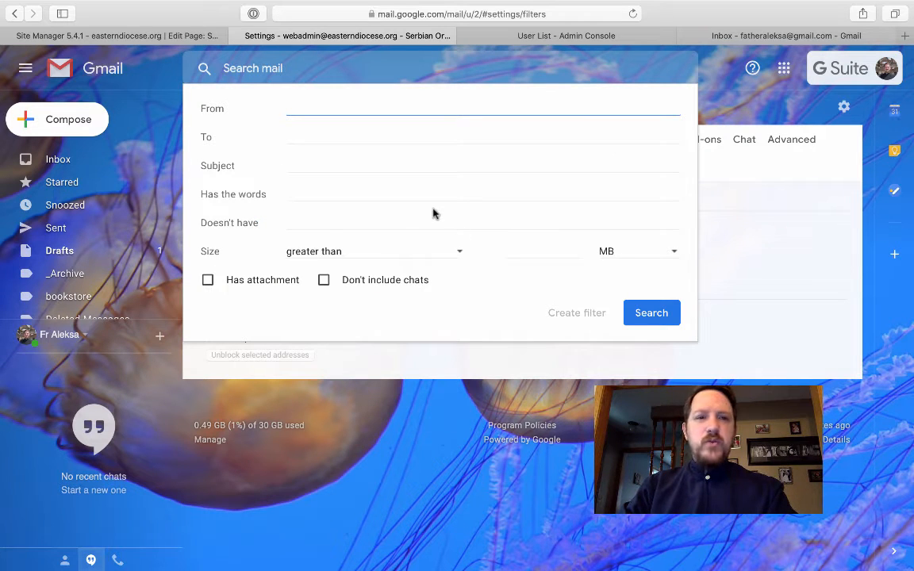
left_click(353, 188)
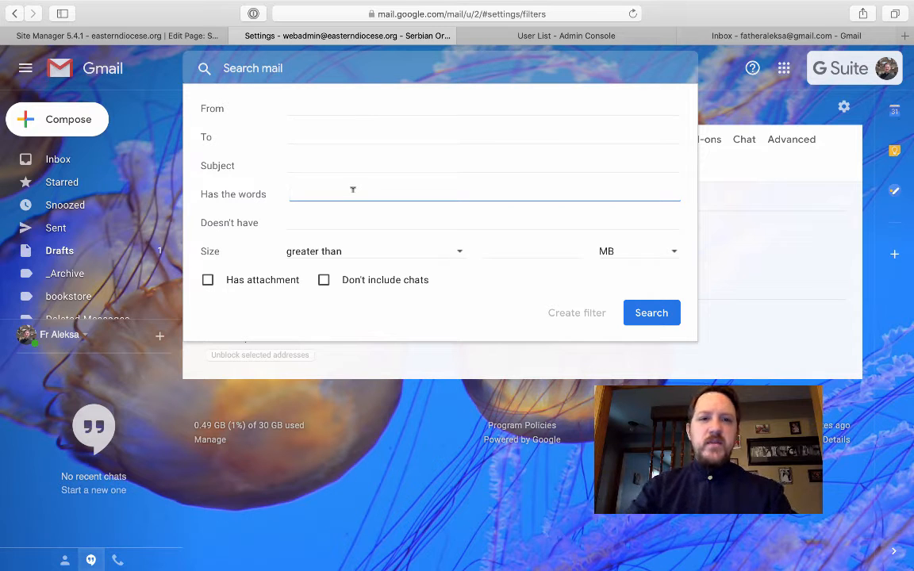
type("bookstore")
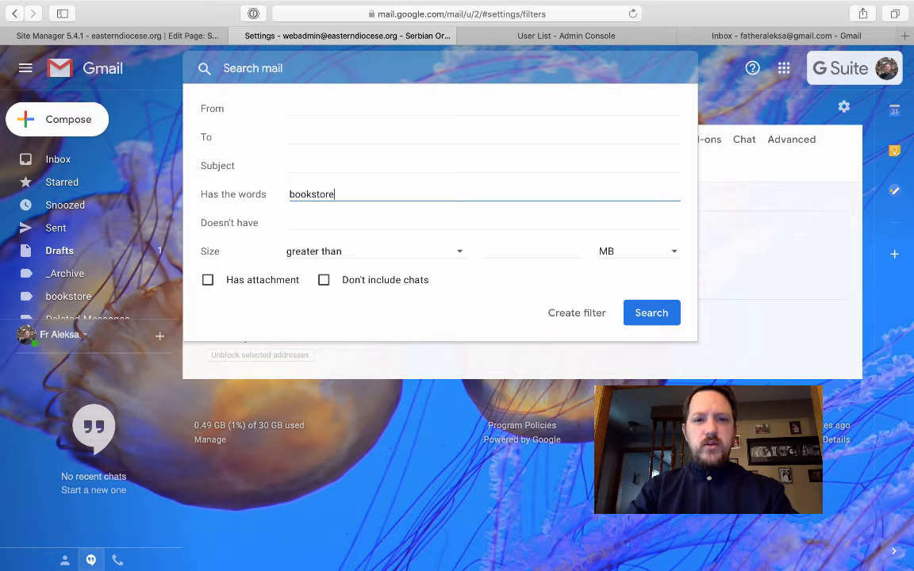
left_click(576, 313)
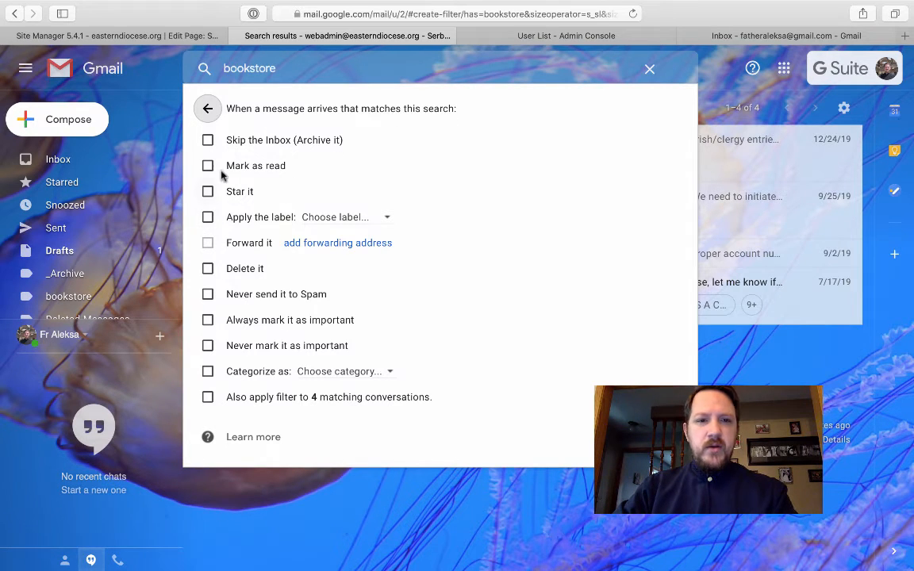
- Set the filter to apply the bookstore label to matching messages and create it
left_click(208, 218)
left_click(384, 219)
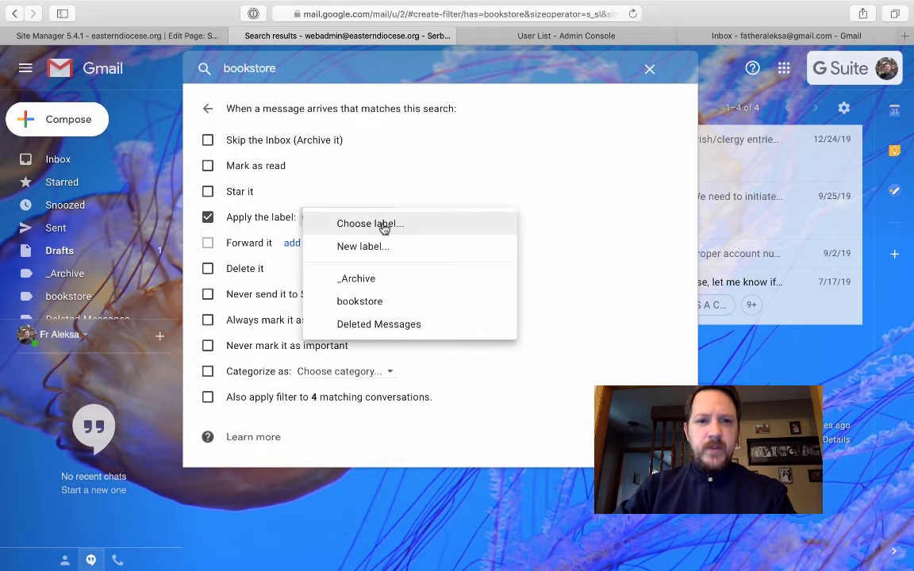
left_click(386, 303)
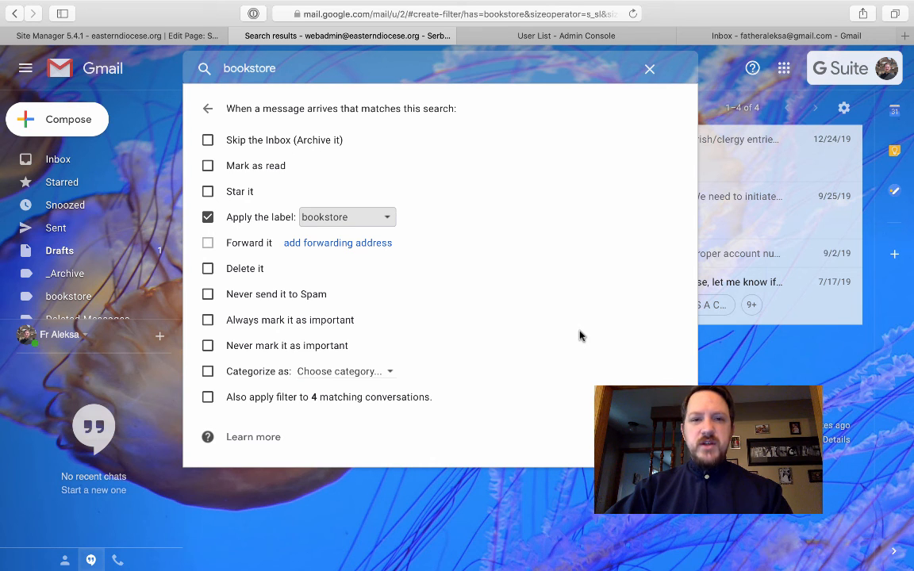
left_click(644, 438)
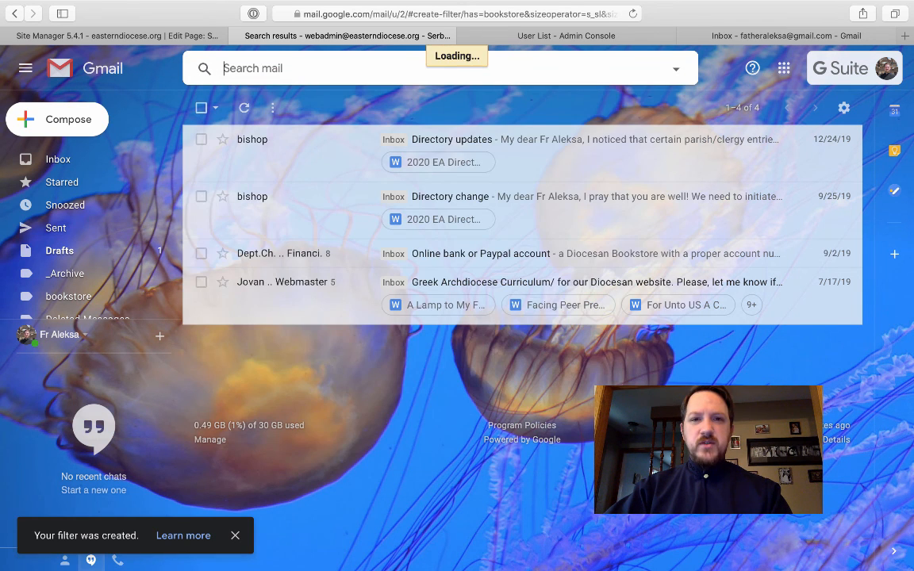